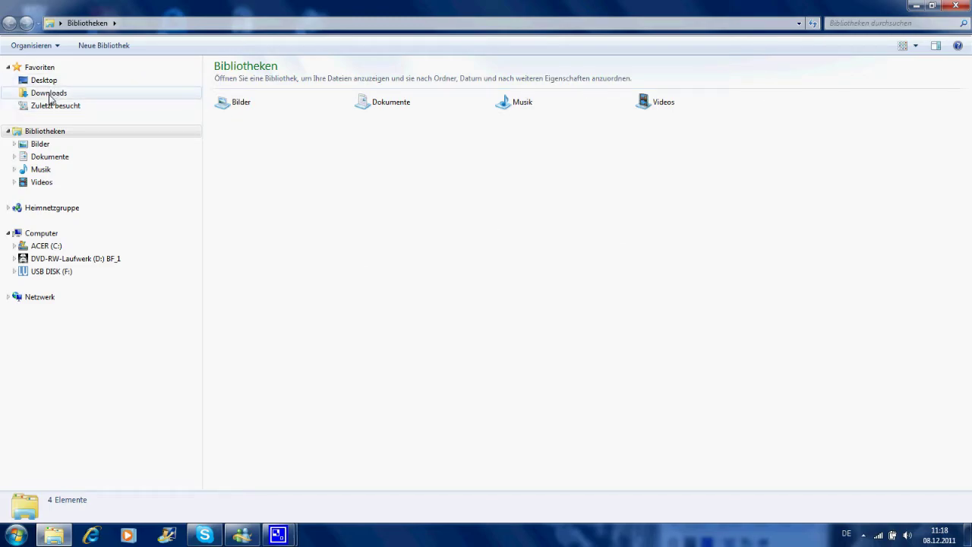
Step: Look inside the 212 Skin mod folder in Downloads > Star Wars Battlefront, then return to the mod folder list
left_click(49, 94)
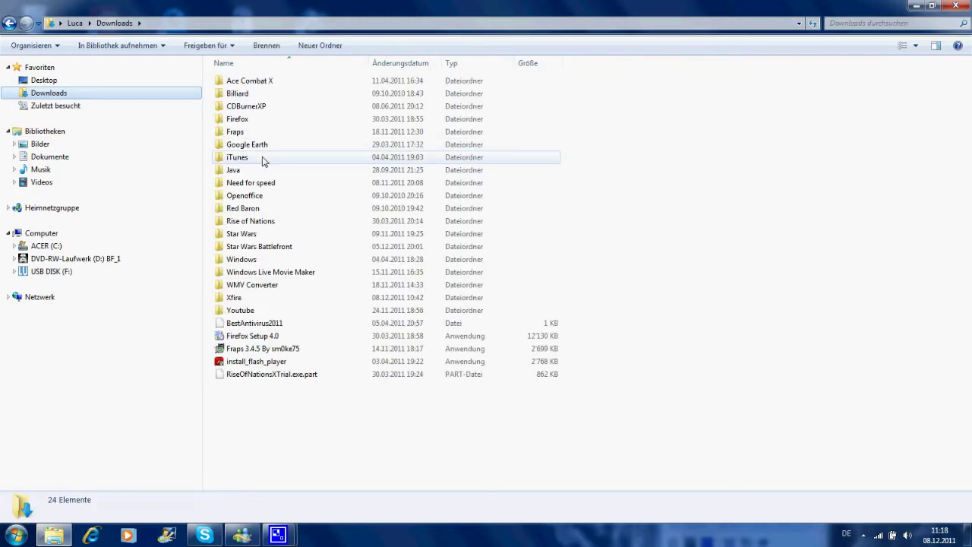
double_click(242, 251)
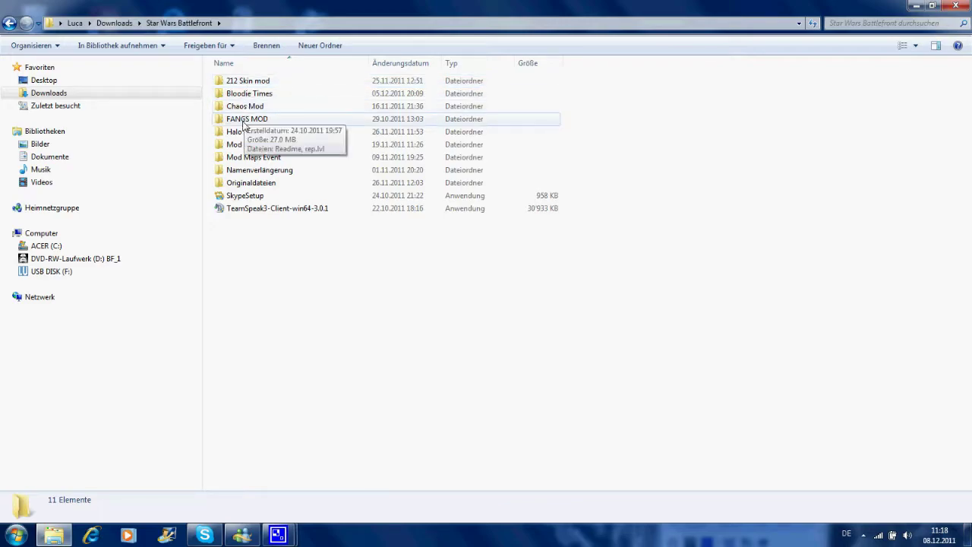
double_click(260, 83)
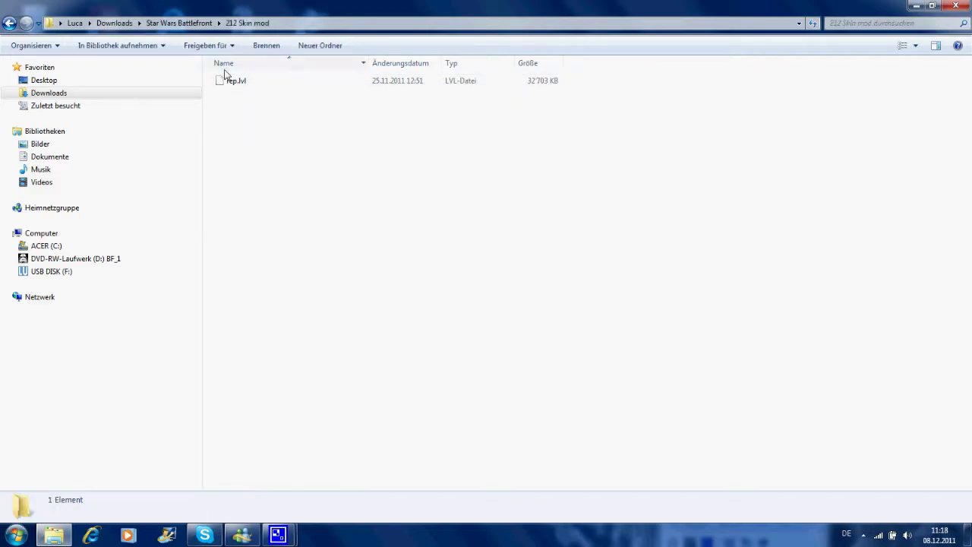
left_click(9, 25)
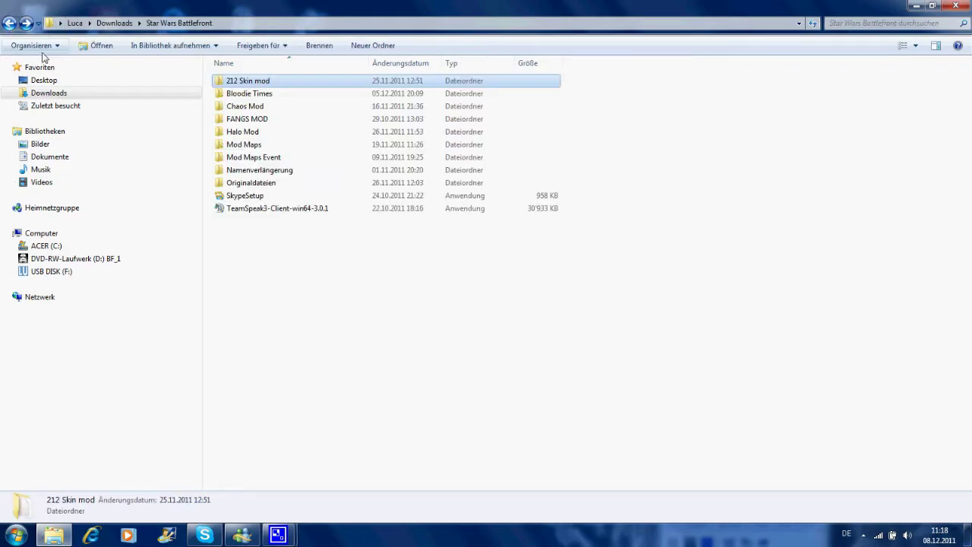
Step: Look at the SIDE files inside Bloodie Times > BloodyTimes_v1-2_by_DEAGLE and return to the Star Wars Battlefront downloads folder
double_click(247, 95)
double_click(255, 83)
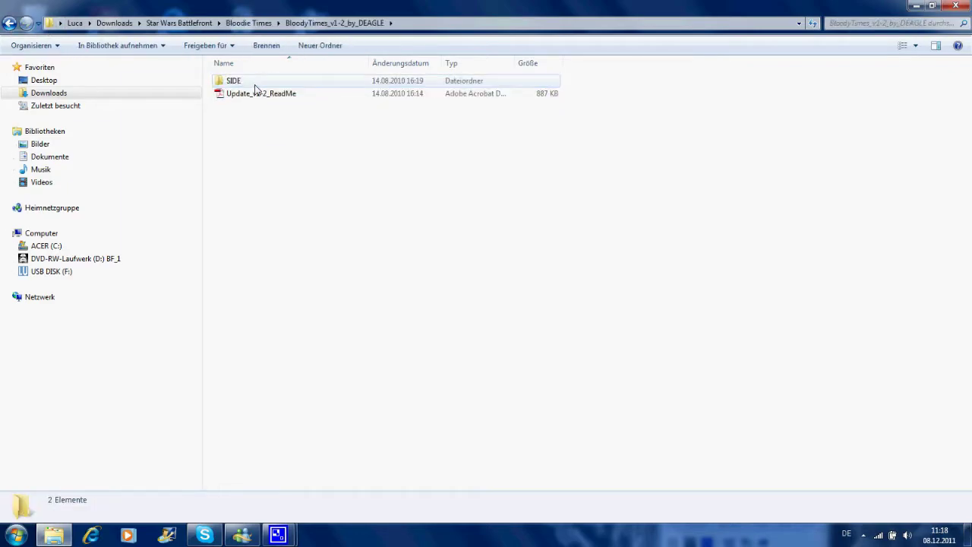
double_click(254, 84)
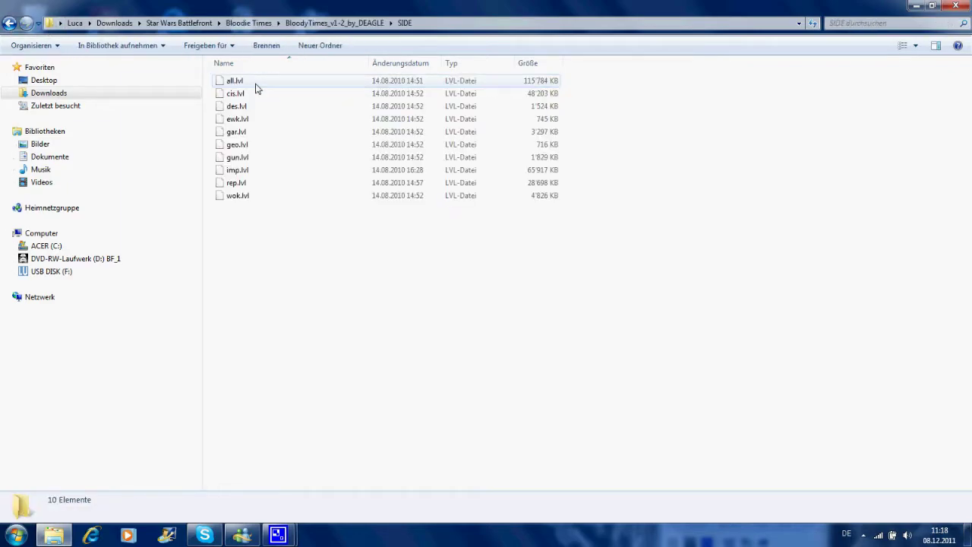
left_click(9, 25)
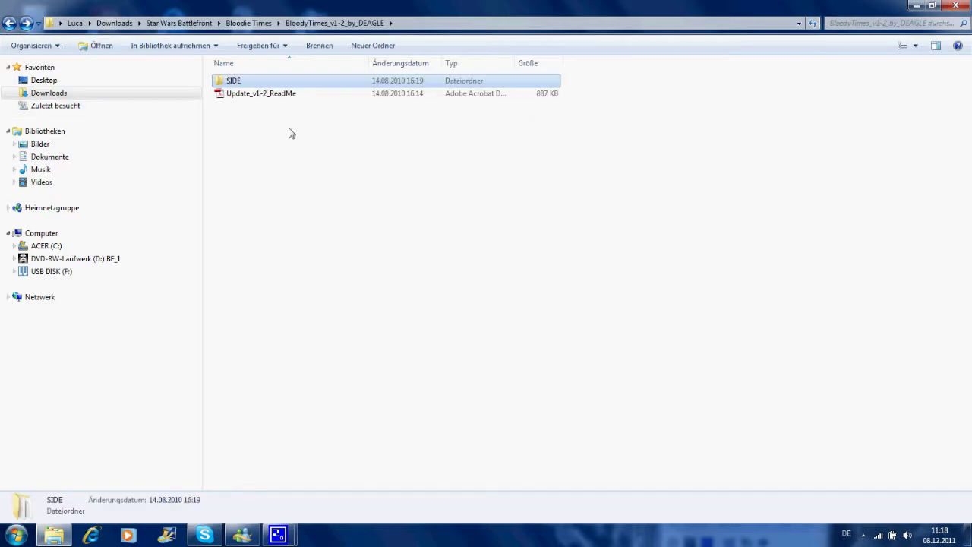
left_click(9, 25)
left_click(9, 23)
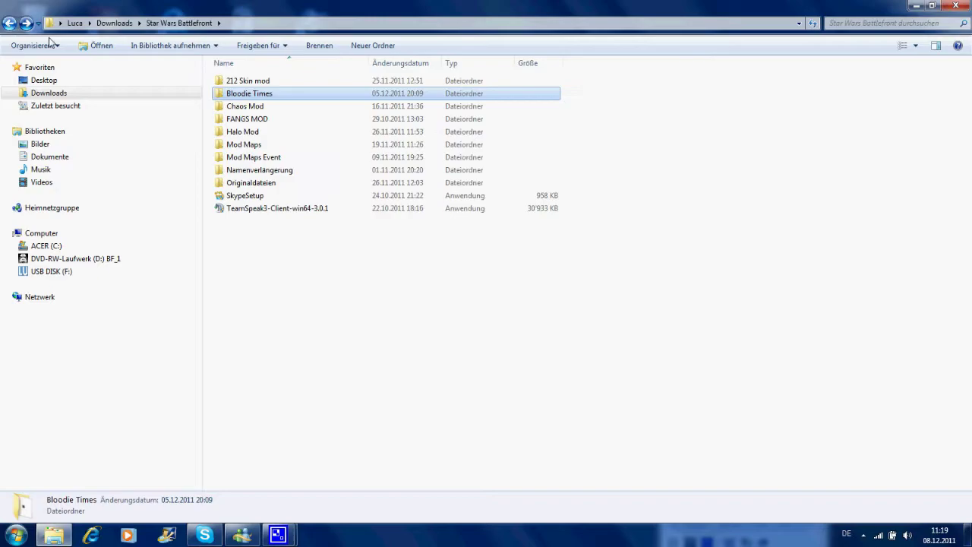
Step: Copy the rep.lvl file from the FANGS MOD folder
double_click(262, 120)
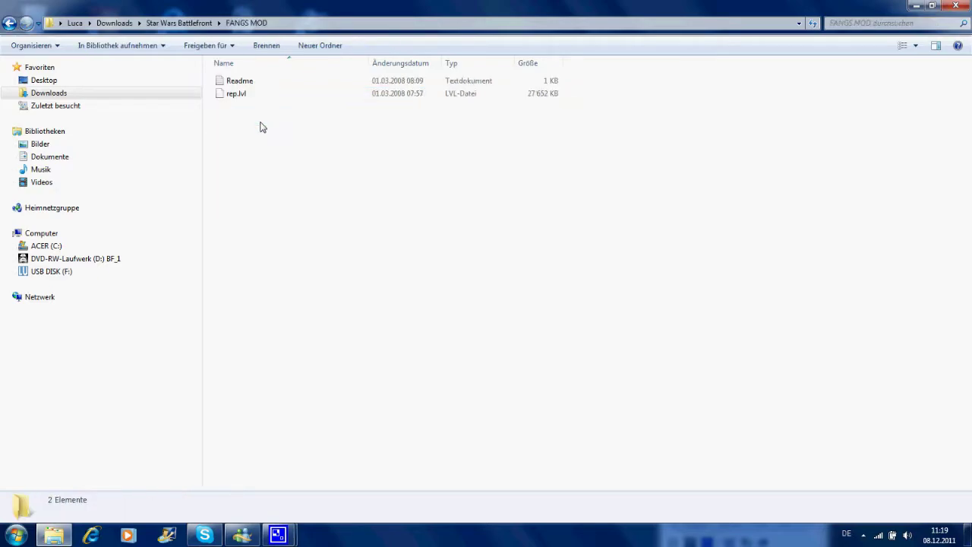
right_click(237, 99)
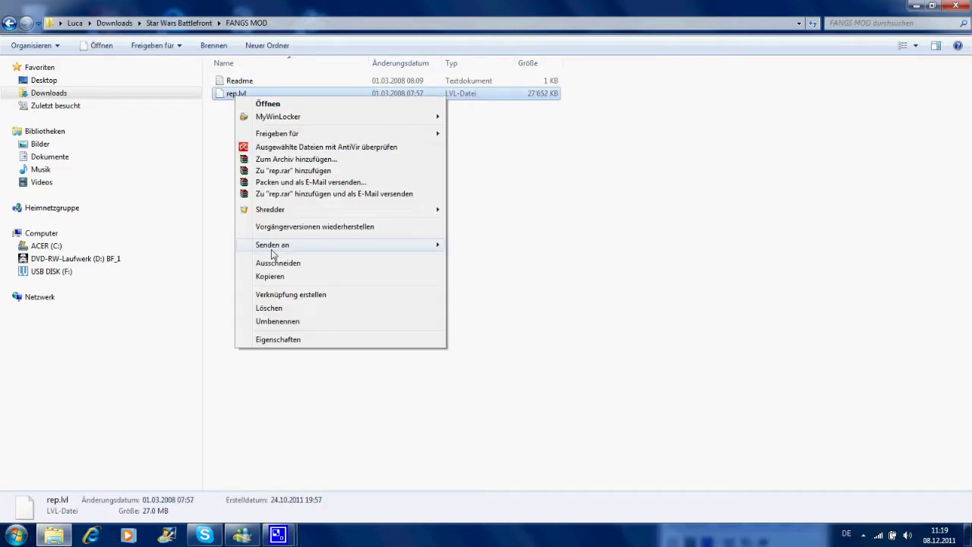
left_click(271, 277)
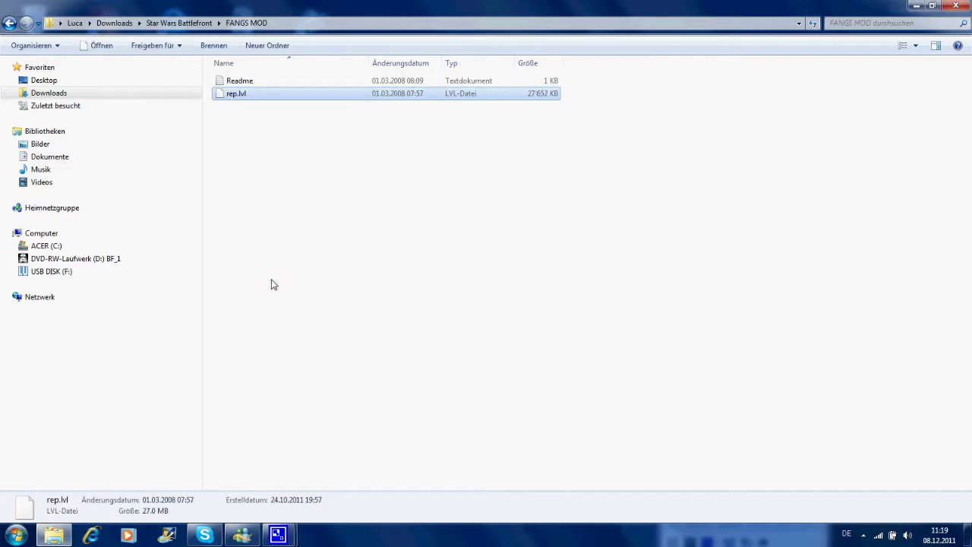
Step: Open the game's SIDE folder at C: > Programme (x86) > LucasArts > Star Wars Battlefront > GameData > Data > _LVL_PC
left_click(60, 248)
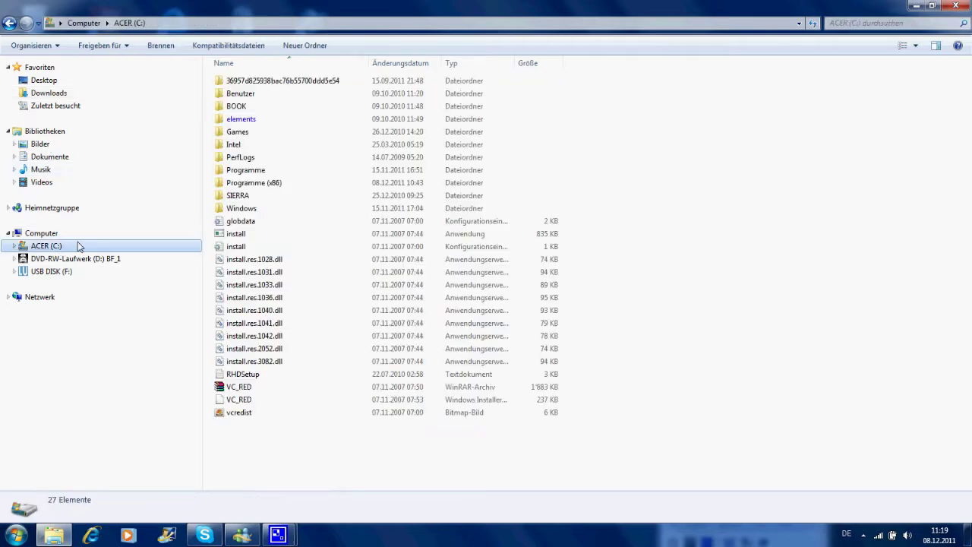
double_click(255, 190)
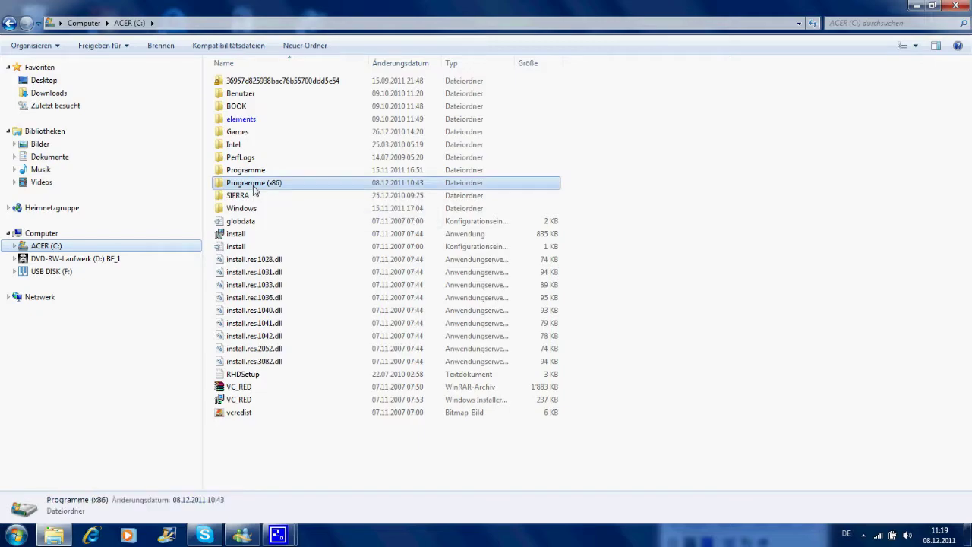
double_click(242, 400)
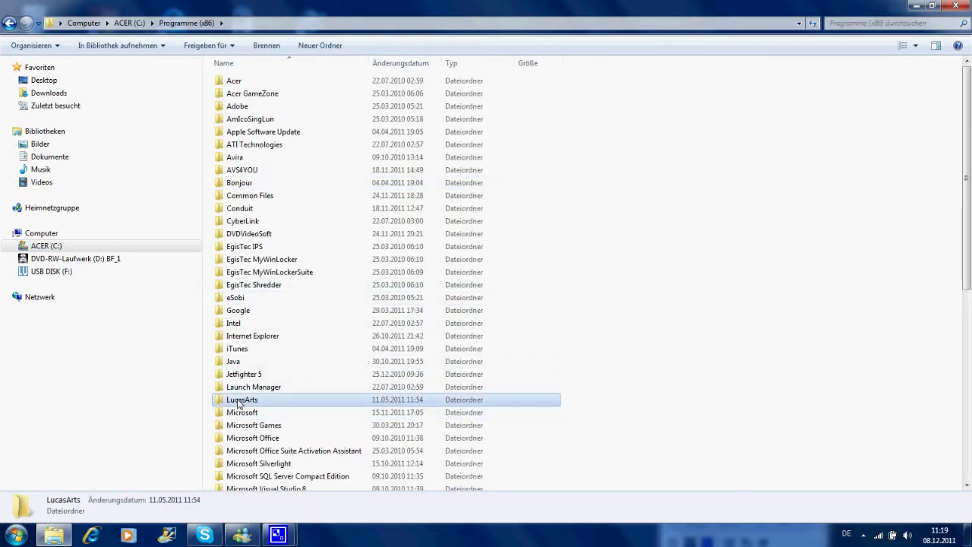
double_click(276, 81)
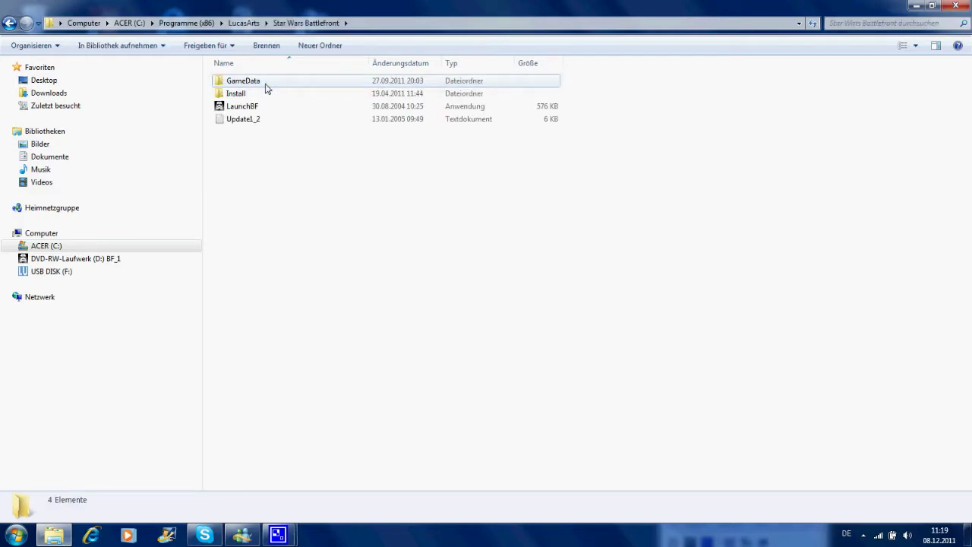
double_click(262, 82)
double_click(250, 94)
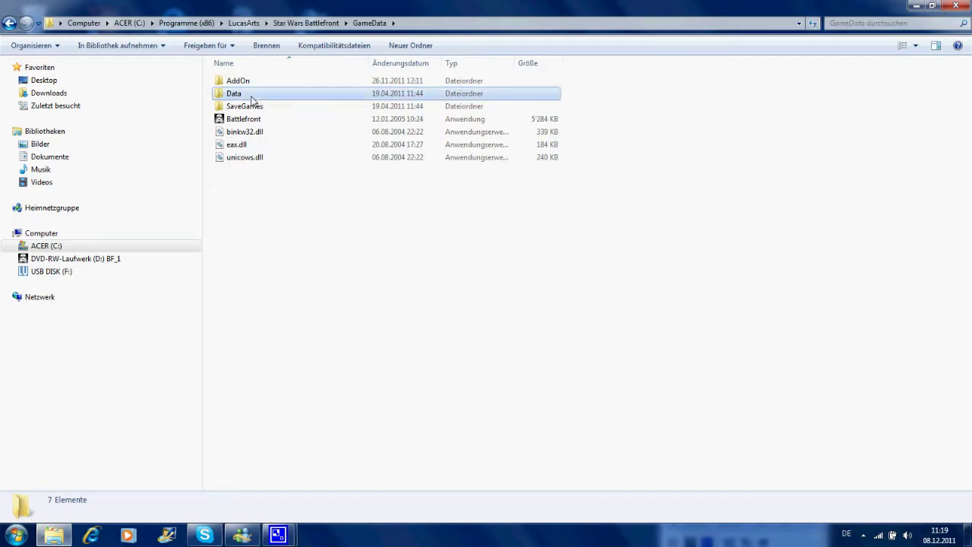
double_click(247, 82)
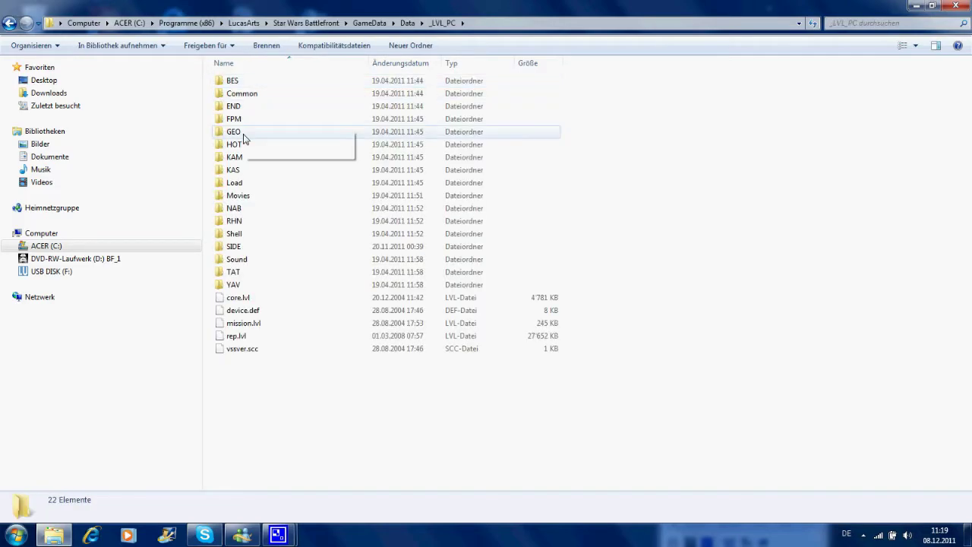
double_click(236, 246)
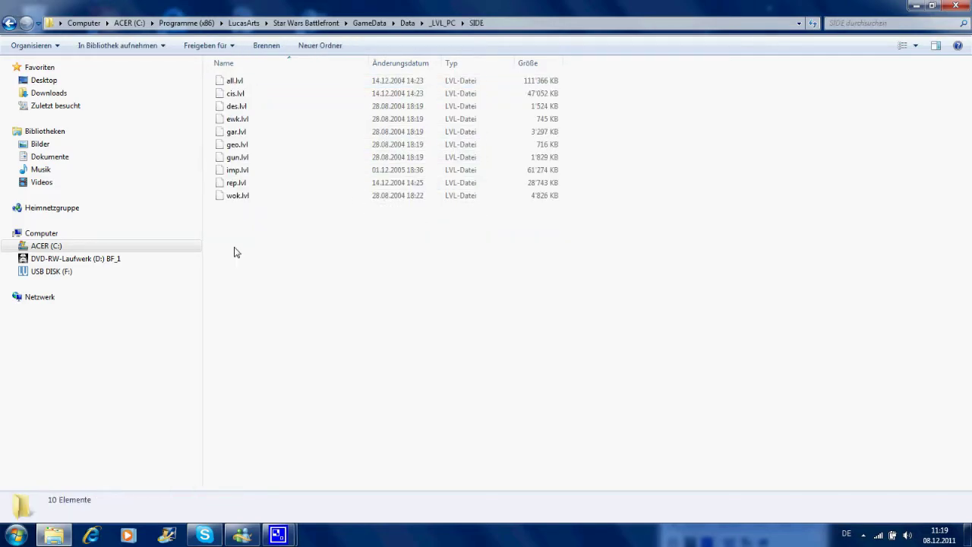
Step: Paste the modded rep.lvl into the SIDE folder, replacing the existing file and granting administrator permission
right_click(242, 263)
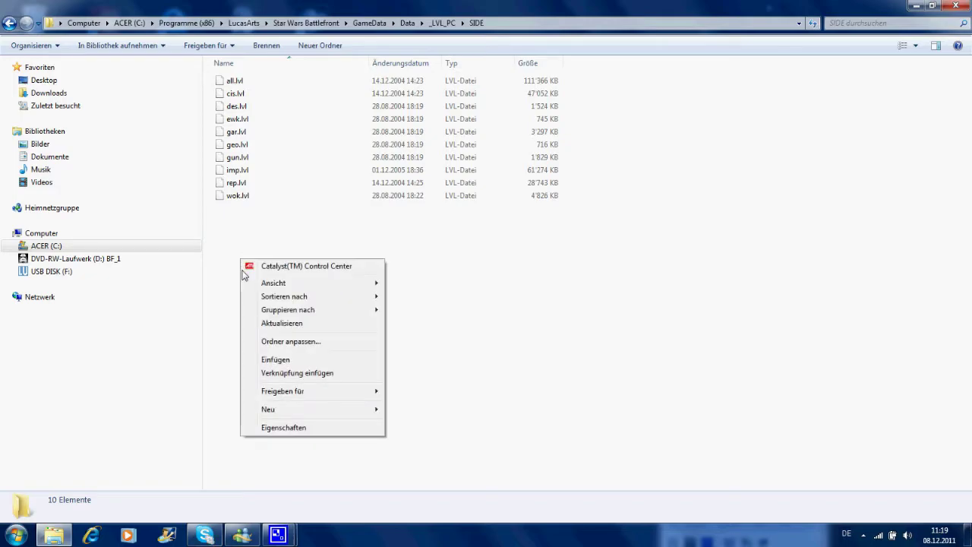
left_click(259, 363)
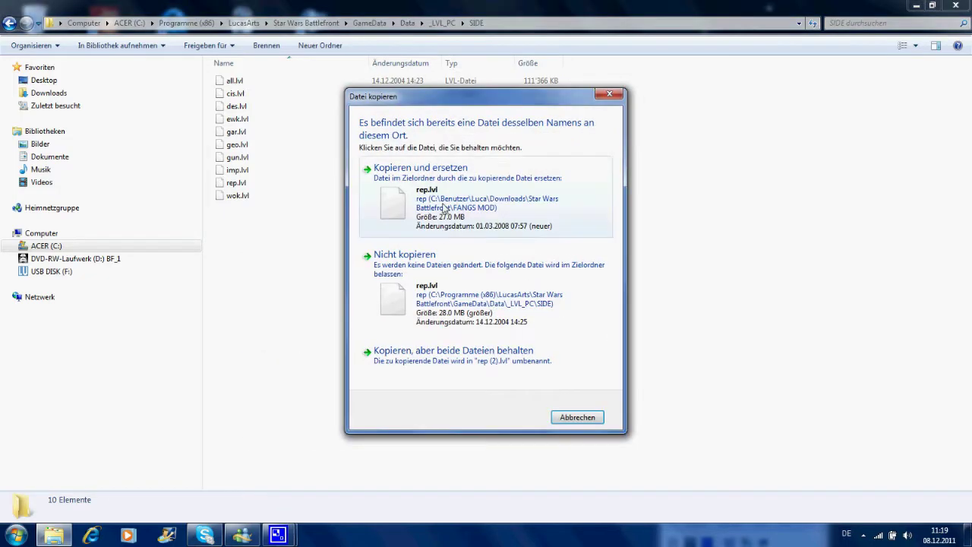
left_click(445, 232)
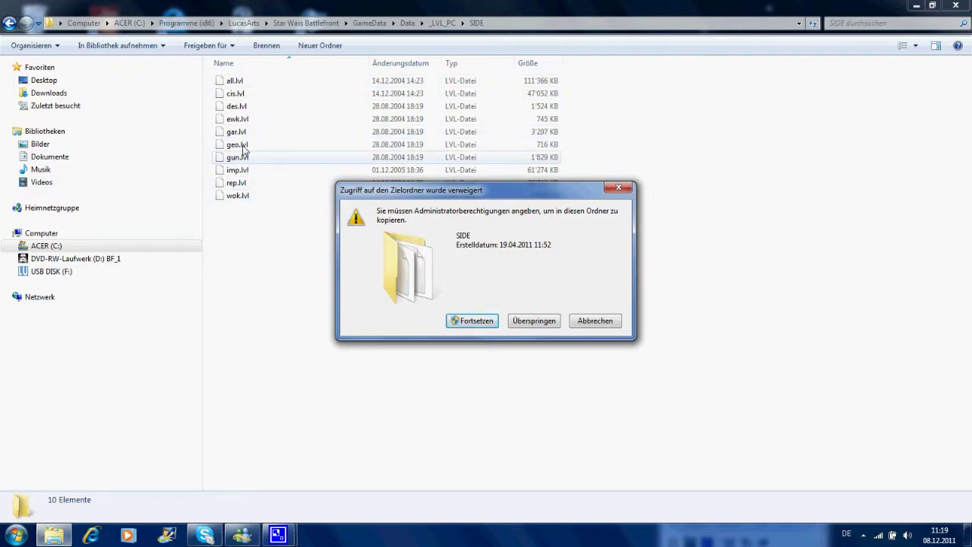
left_click(466, 322)
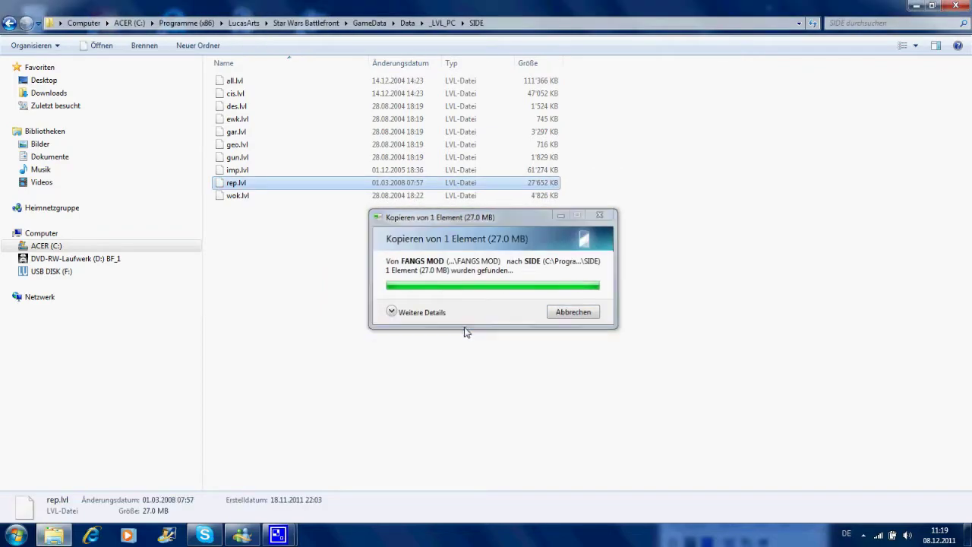
Step: Restore the Explorer window to a smaller size and open Downloads > Star Wars Battlefront > Originaldateien > SIDE
left_click_drag(668, 6, 432, 99)
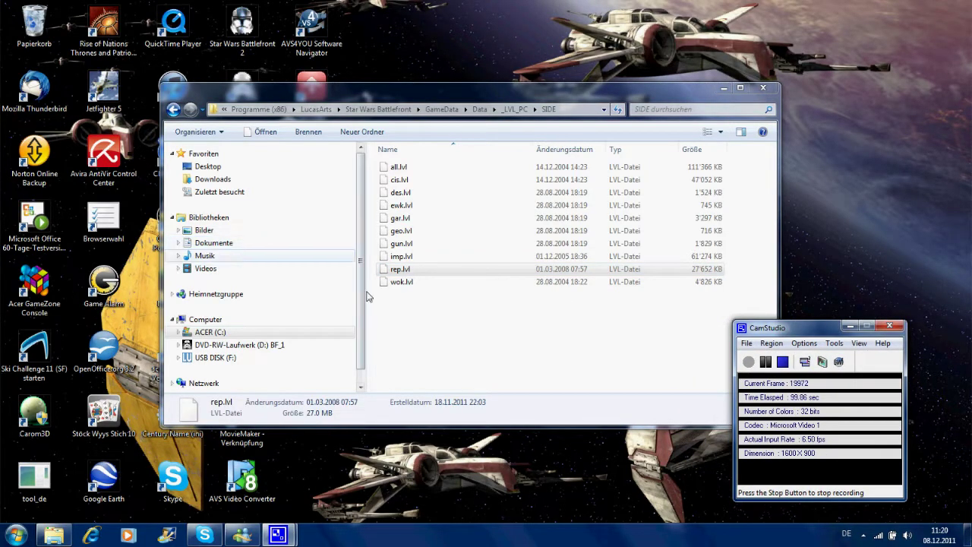
left_click(400, 271)
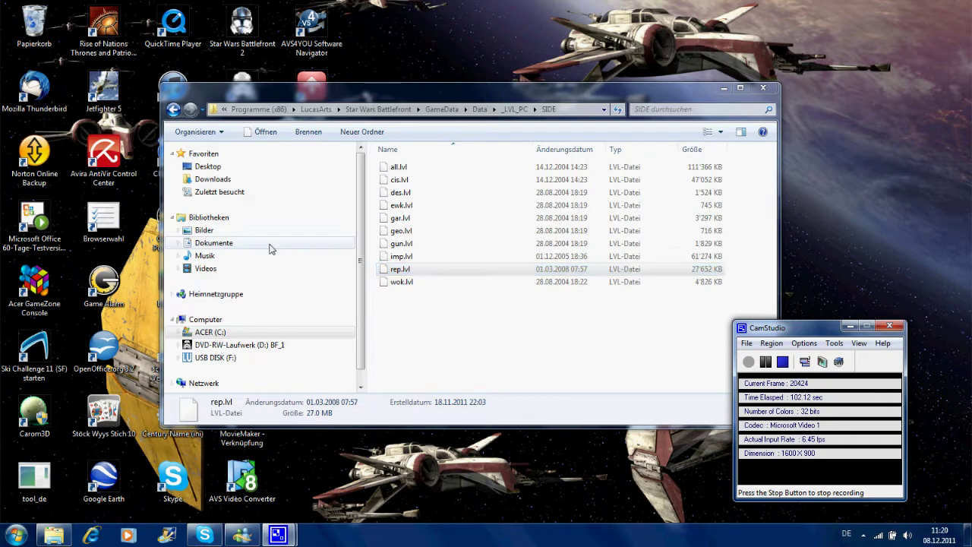
left_click(205, 180)
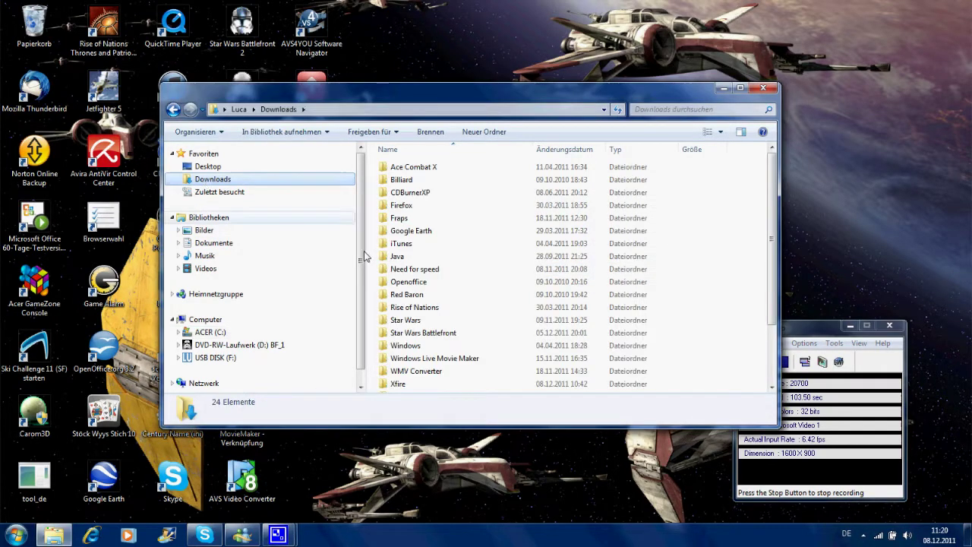
left_click(410, 334)
double_click(409, 336)
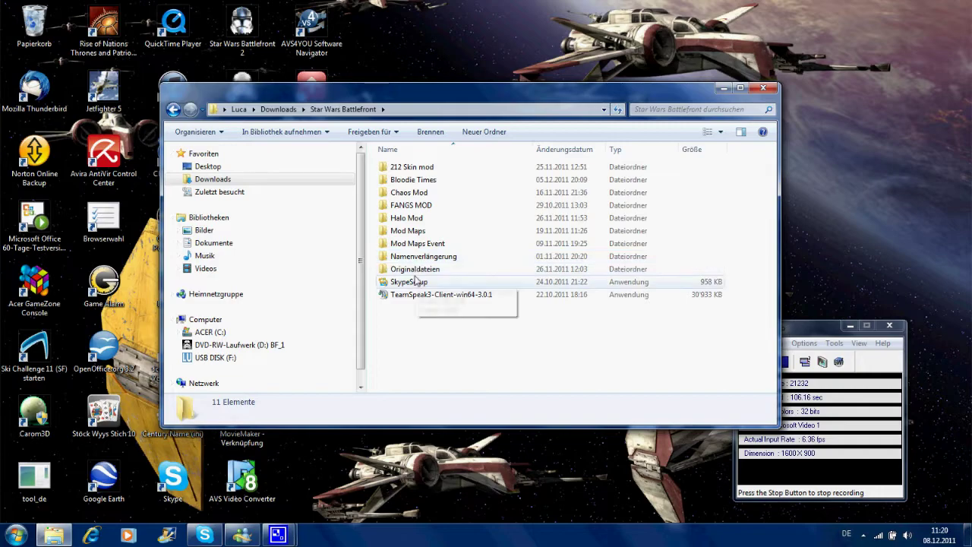
left_click(416, 274)
double_click(416, 274)
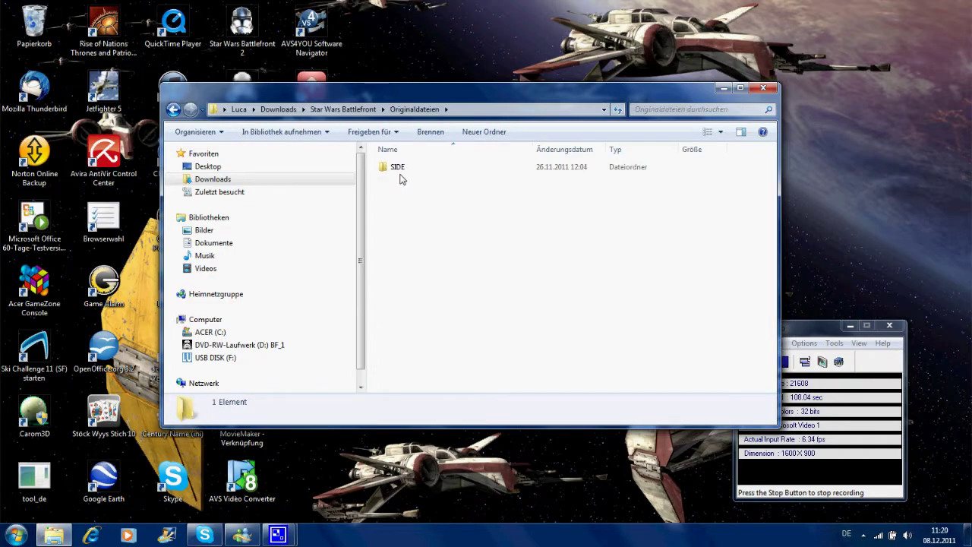
double_click(401, 172)
Step: Copy all of the original .lvl files in the backup SIDE folder
left_click_drag(382, 311, 431, 214)
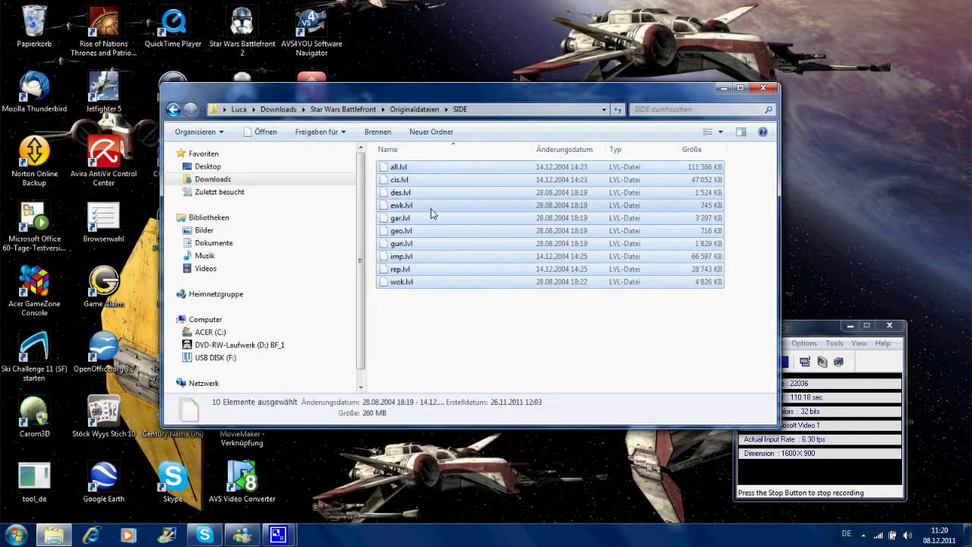
right_click(432, 219)
left_click(453, 358)
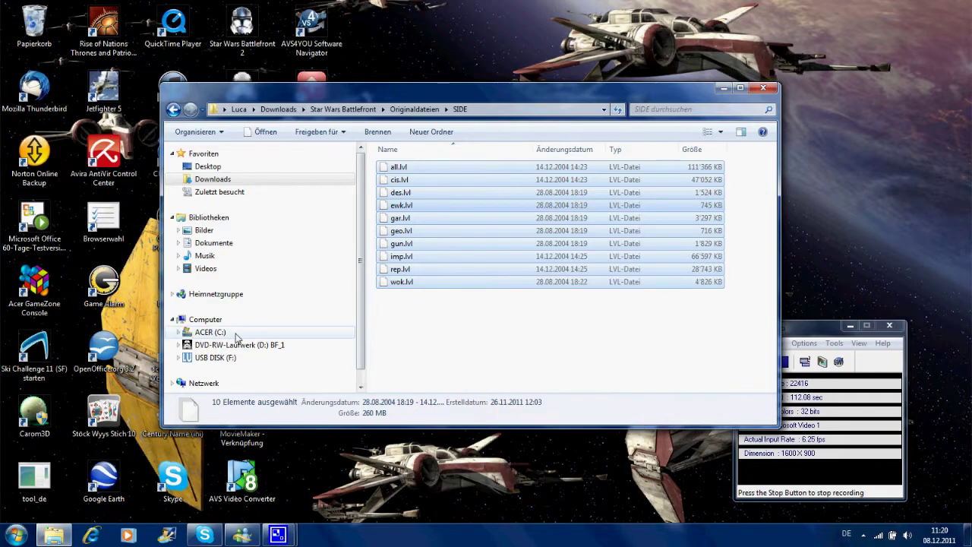
Step: Go back to the installed game's SIDE folder under LucasArts > Star Wars Battlefront > GameData > Data > _LVL_PC on drive C:
left_click(234, 335)
double_click(407, 269)
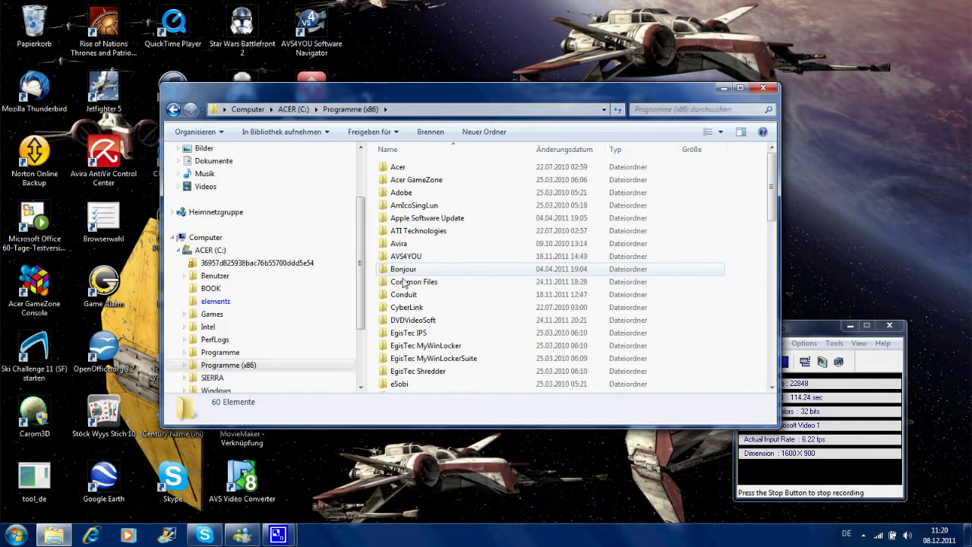
scroll(399, 375, "down", 5)
double_click(418, 297)
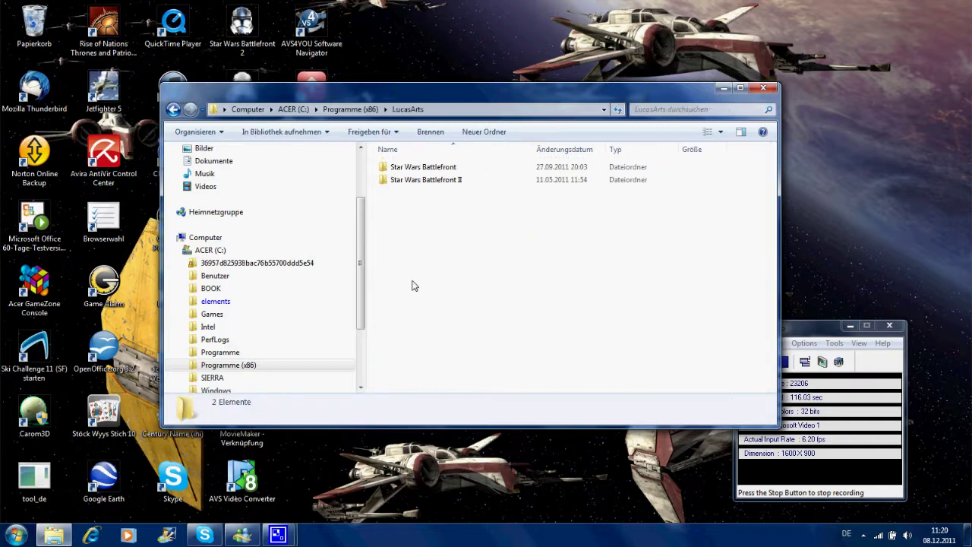
double_click(403, 167)
double_click(403, 167)
double_click(401, 179)
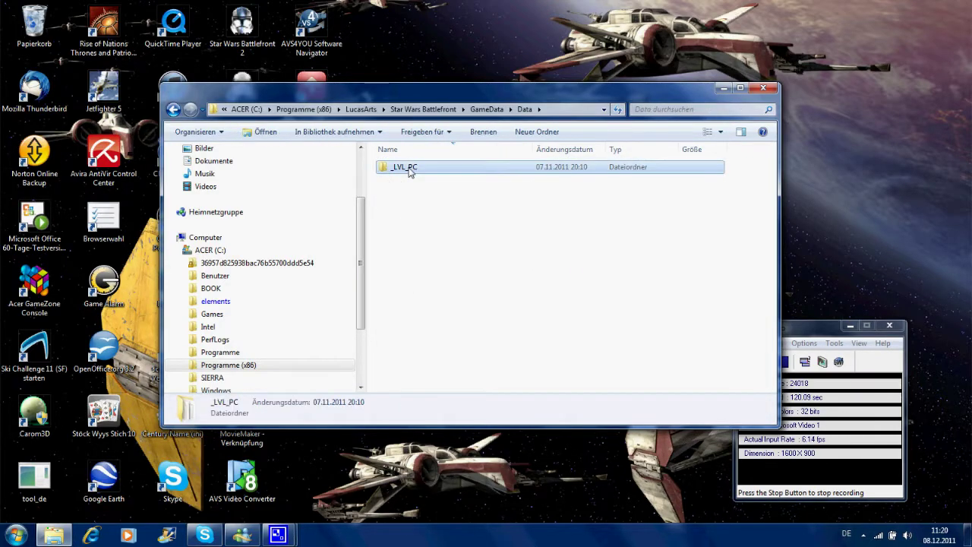
double_click(403, 167)
double_click(398, 333)
Step: Paste the original .lvl files into the game's SIDE folder, replacing every existing file and granting administrator permission for all items
right_click(405, 331)
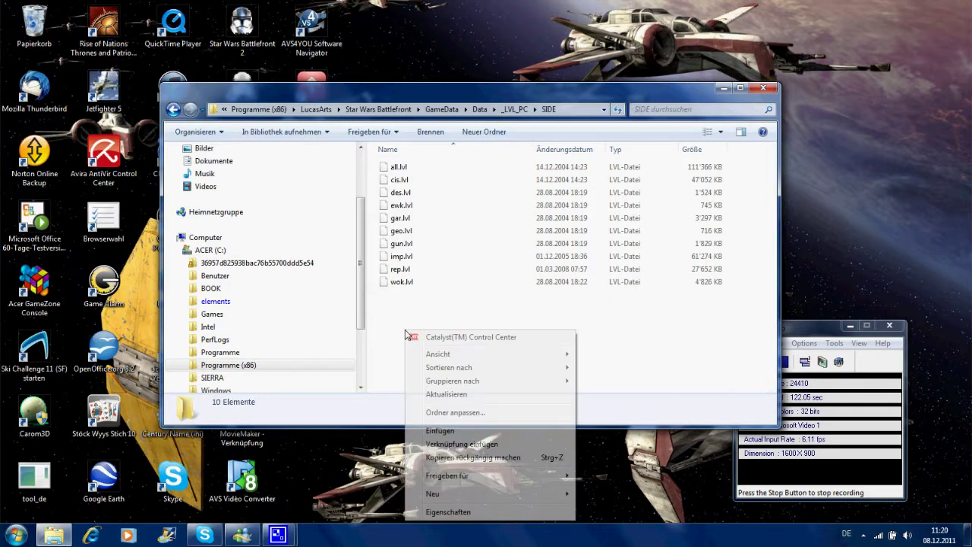
left_click(439, 431)
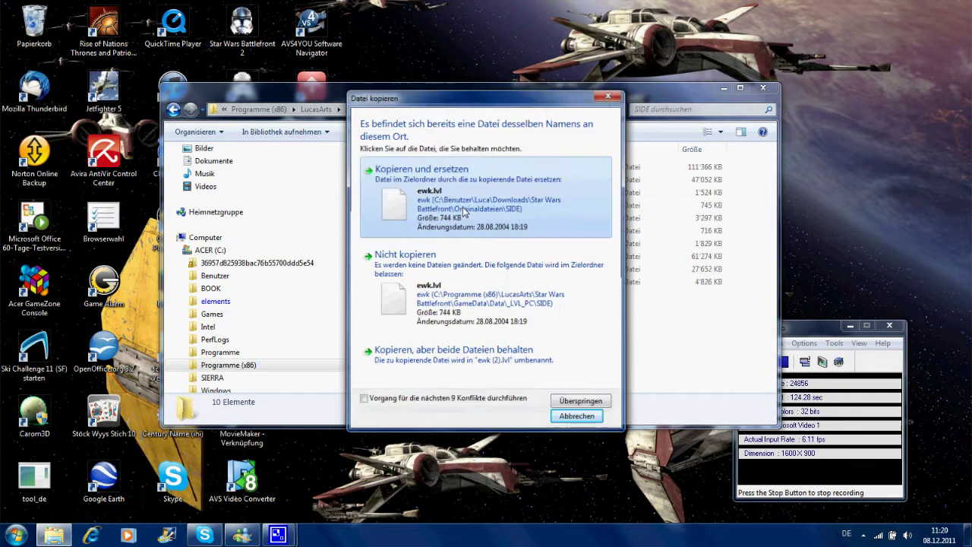
left_click(465, 212)
left_click(466, 212)
left_click(465, 212)
left_click(465, 212)
left_click(465, 212)
left_click(466, 212)
left_click(466, 212)
left_click(463, 207)
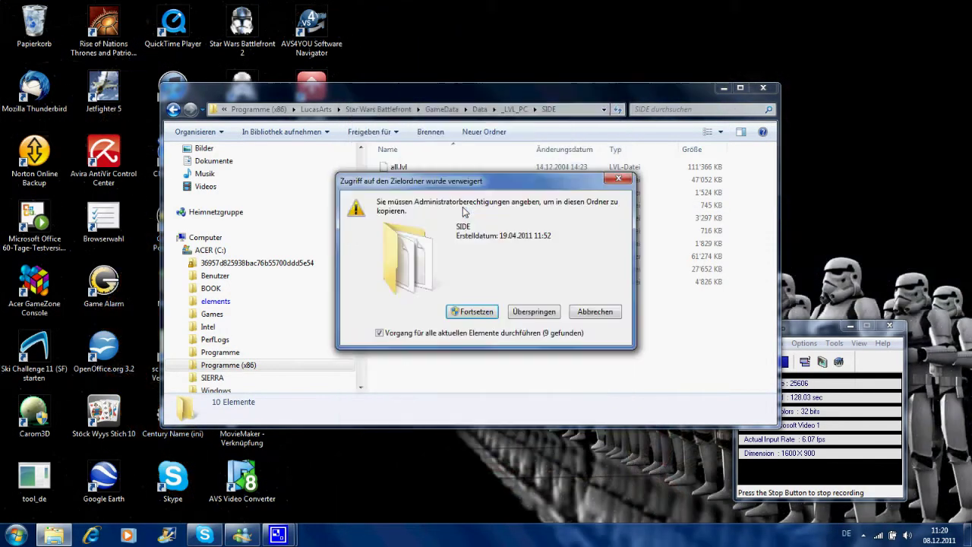
left_click(467, 312)
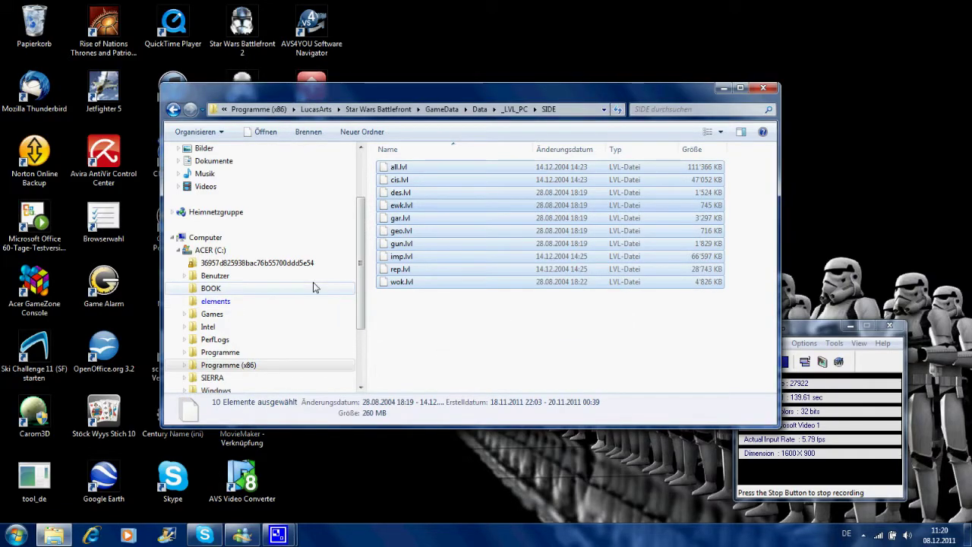
Step: Open Downloads > Star Wars Battlefront > Mod Maps > zombies to view the contents of the zombies map download
left_click_drag(362, 205, 370, 161)
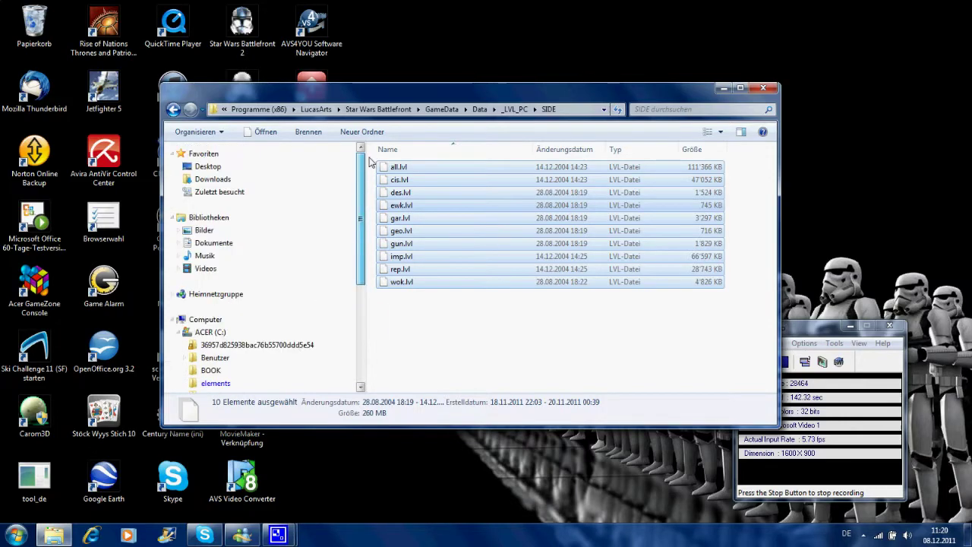
left_click(236, 181)
left_click(410, 334)
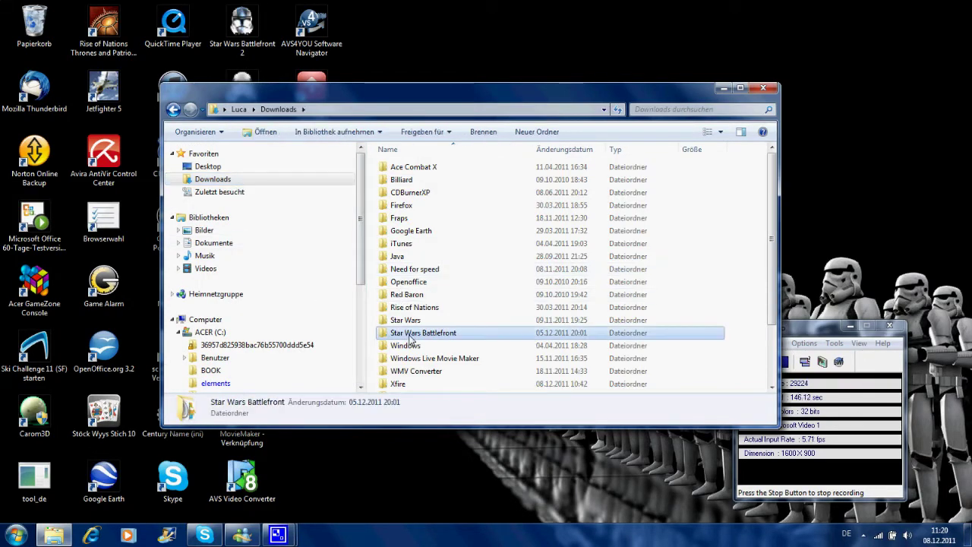
double_click(410, 335)
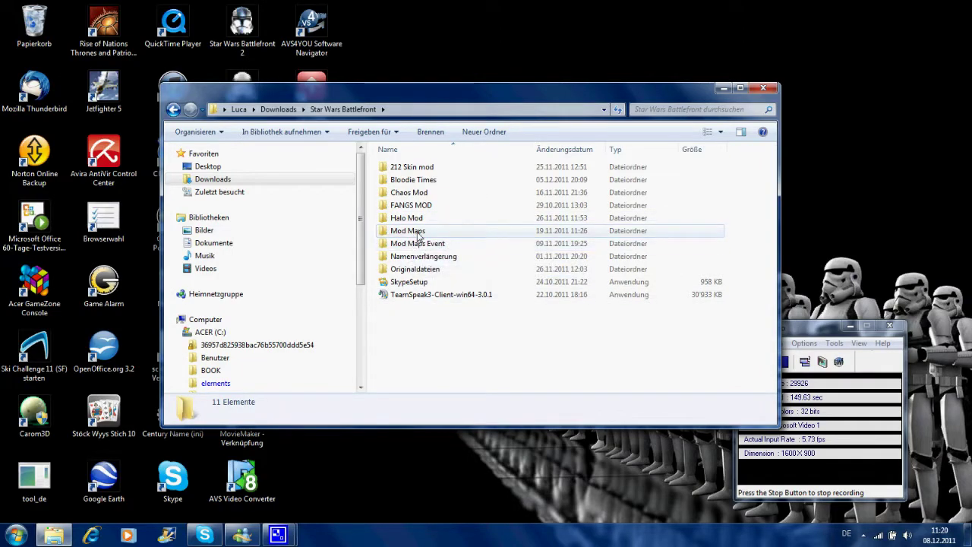
double_click(416, 231)
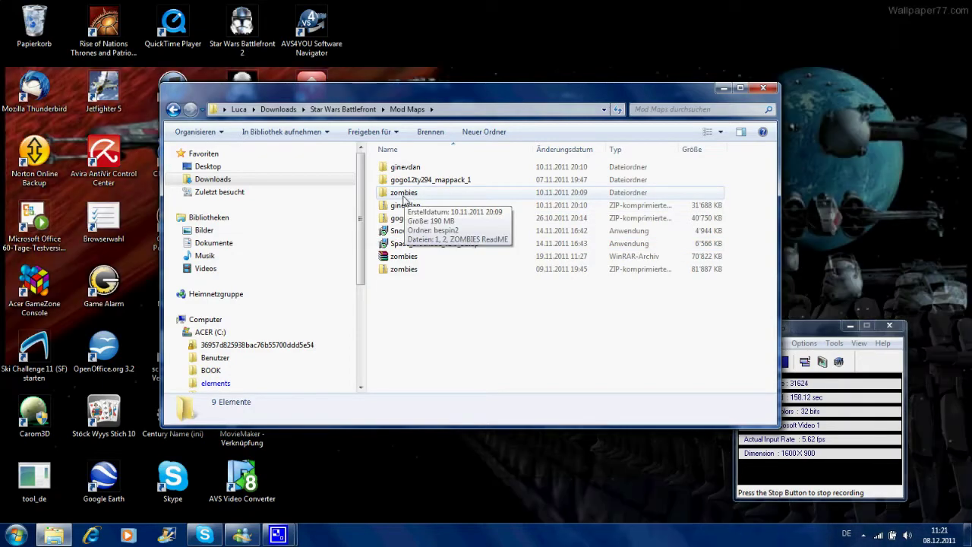
double_click(406, 195)
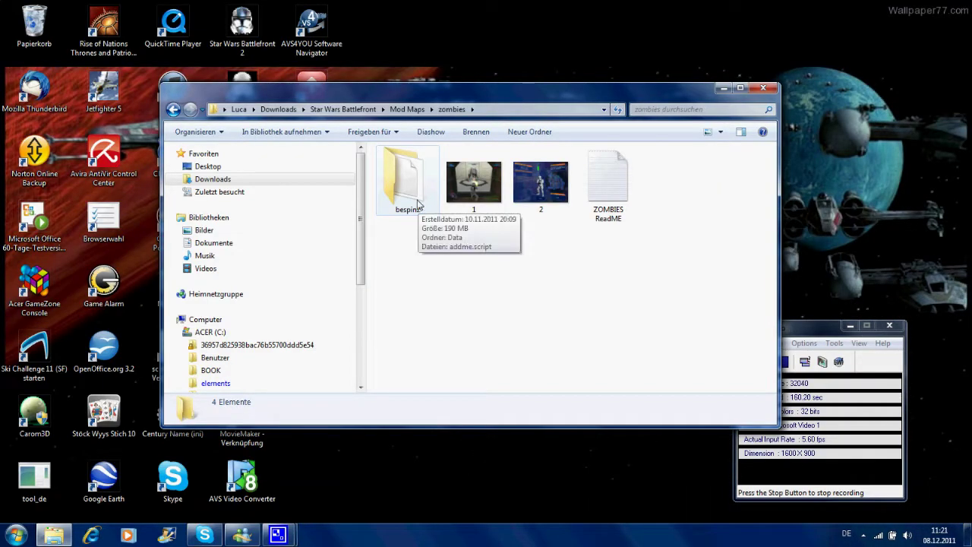
Step: Go back to the Star Wars Battlefront downloads and copy the corus2 folder from Mod Maps Event > COR_STREETS
left_click(173, 109)
left_click(173, 109)
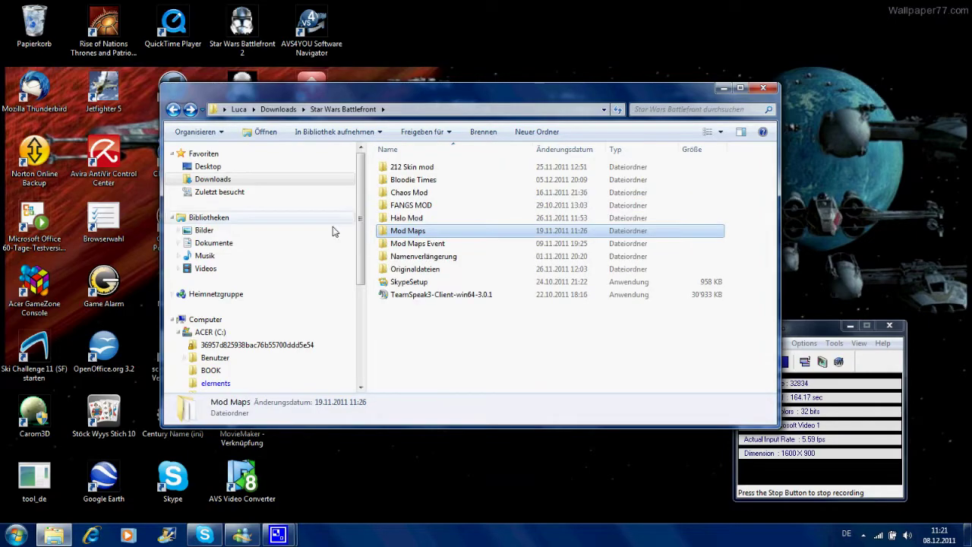
double_click(410, 243)
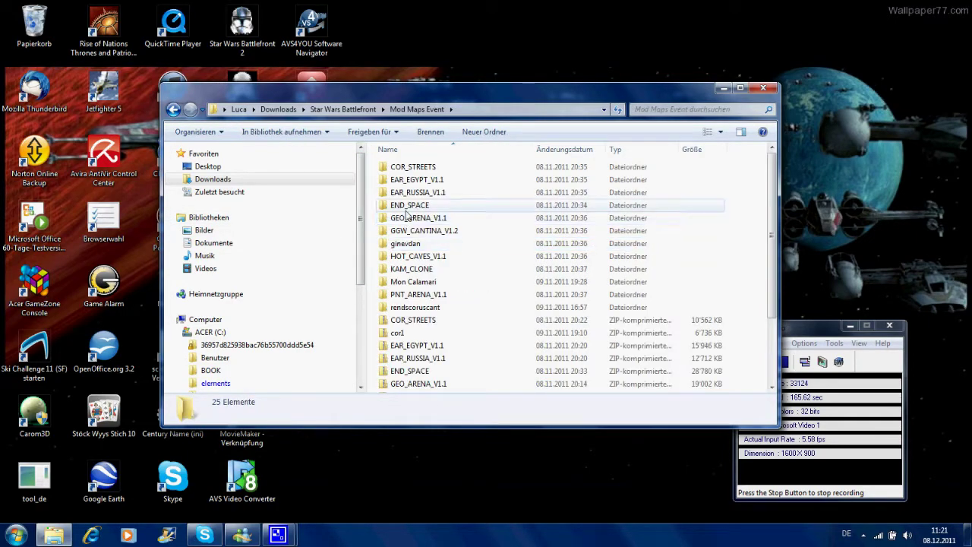
scroll(427, 245, "down", 2)
scroll(431, 228, "down", 3)
double_click(414, 164)
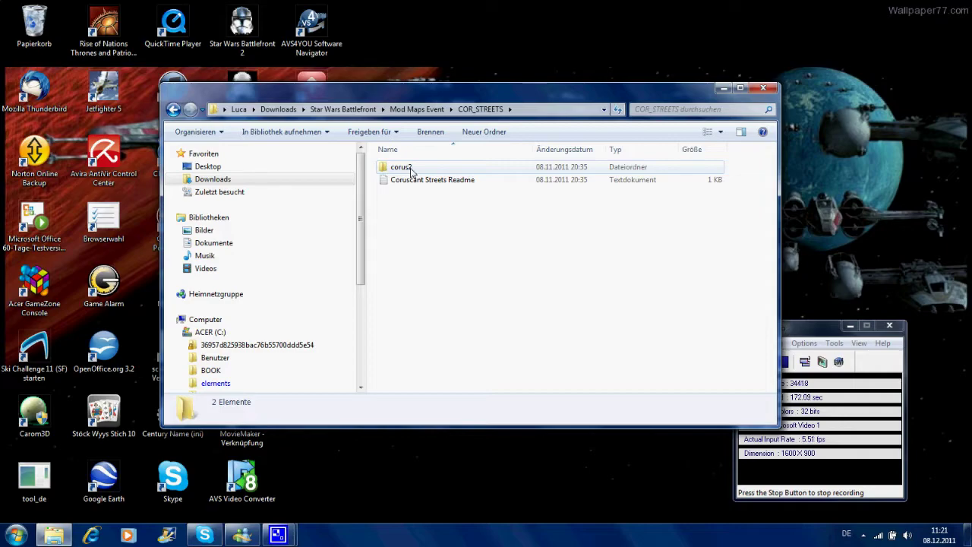
right_click(409, 170)
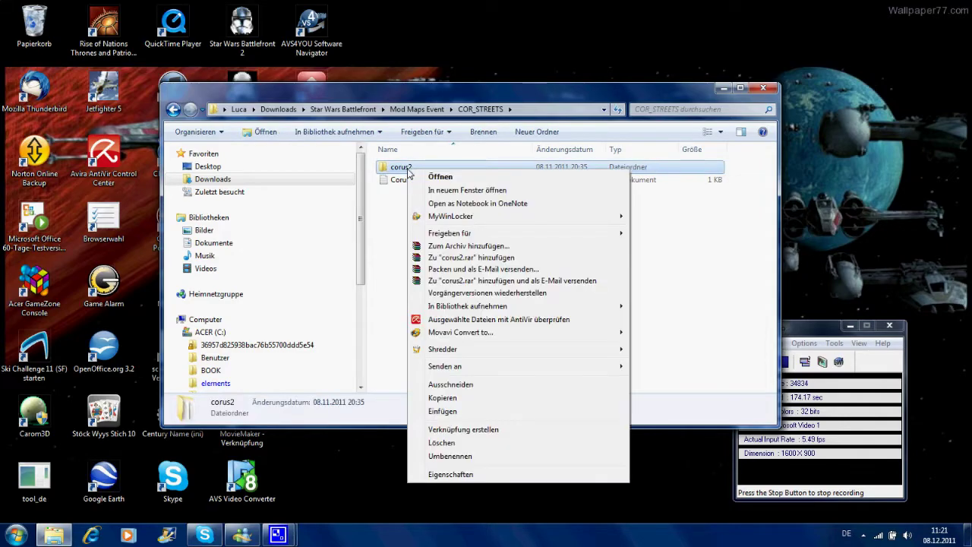
left_click(440, 398)
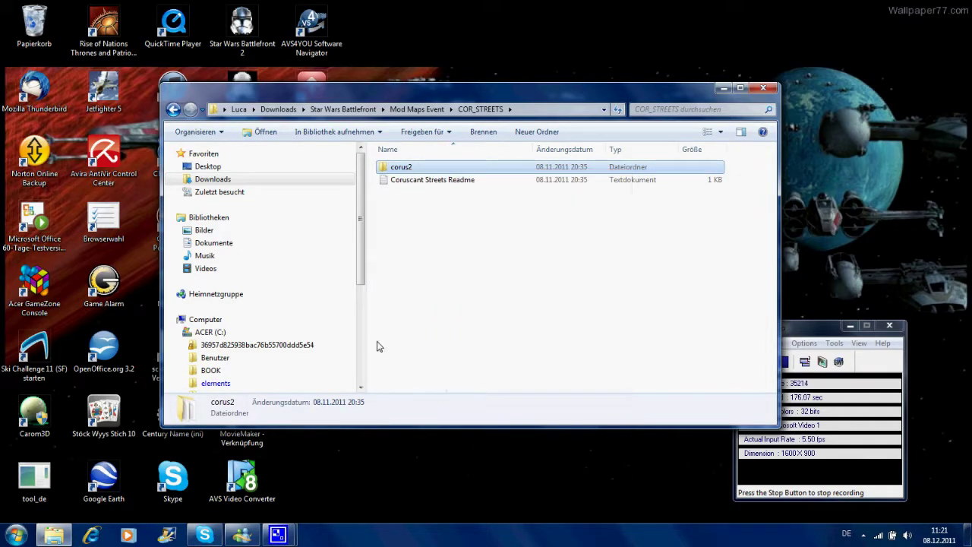
Step: Open the game's AddOn folder under Programme (x86) > LucasArts > Star Wars Battlefront > GameData on drive C:
left_click(213, 333)
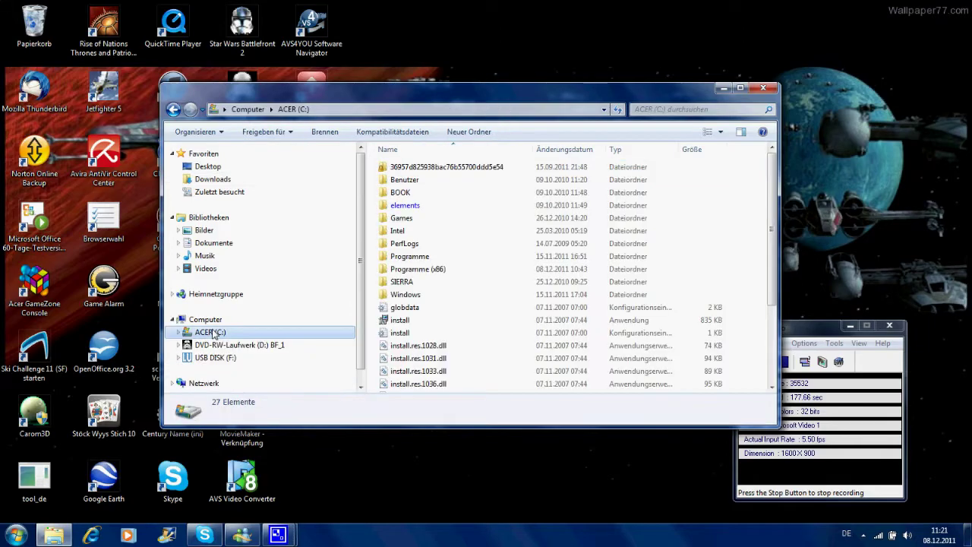
left_click(436, 271)
double_click(435, 271)
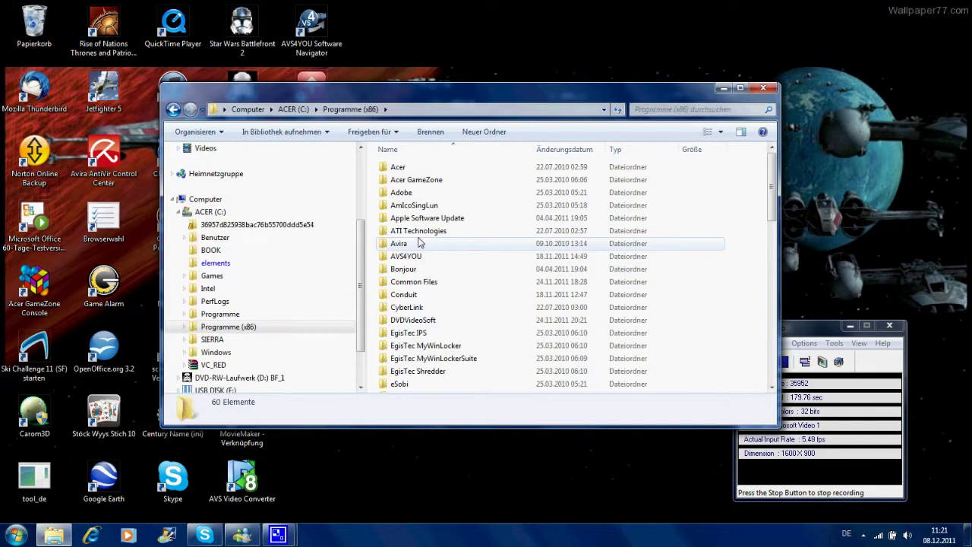
scroll(417, 243, "down", 6)
double_click(417, 258)
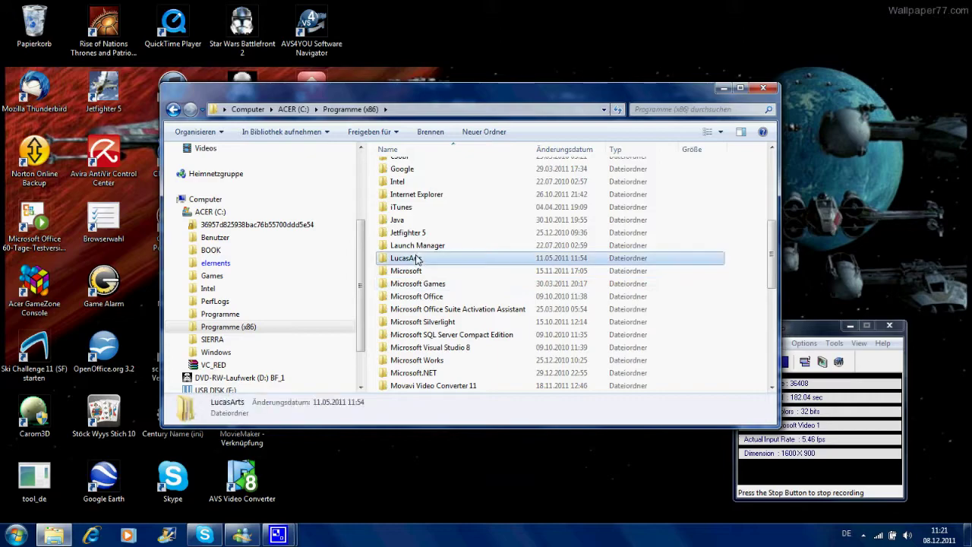
double_click(417, 167)
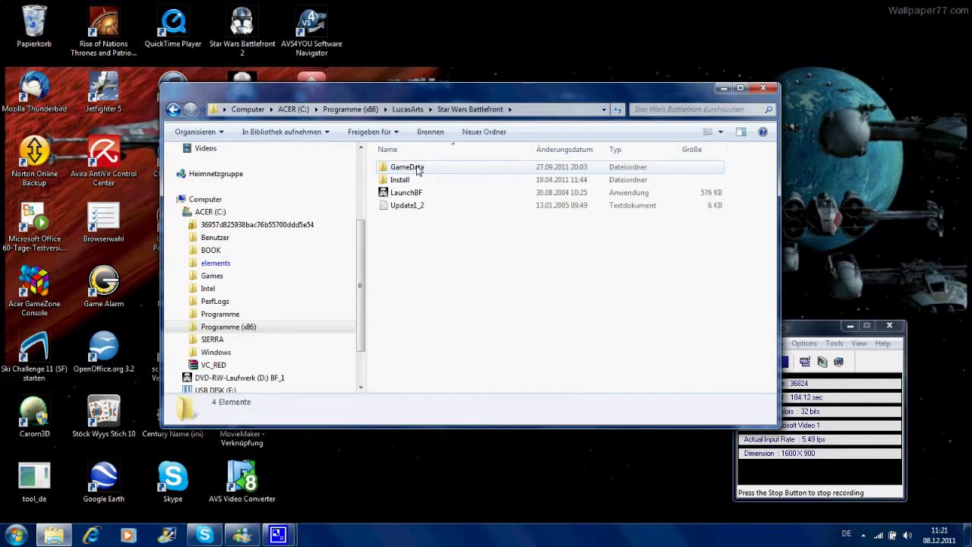
left_click(417, 170)
left_click(416, 170)
left_click(438, 174)
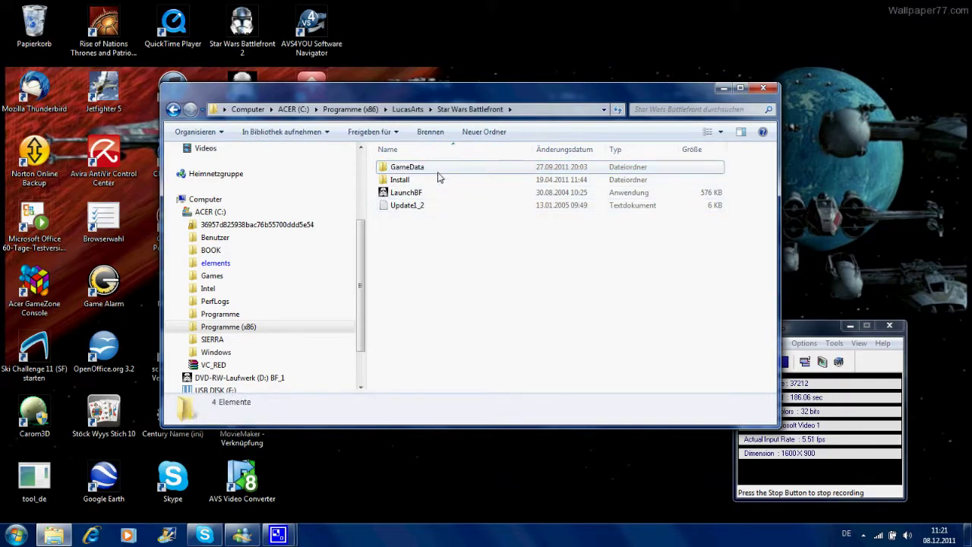
double_click(437, 170)
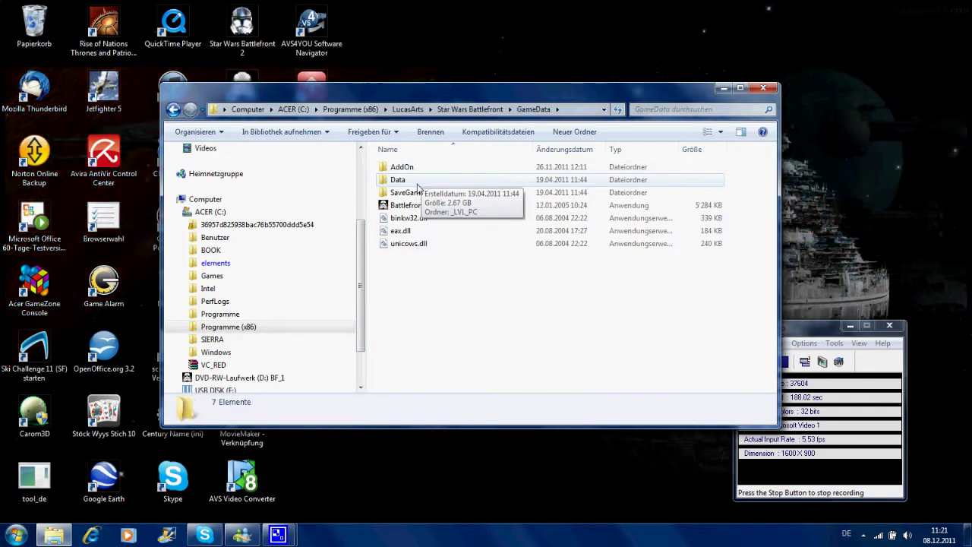
double_click(423, 168)
Step: Look through the map folders in the game's AddOn folder and close the Explorer window
scroll(432, 340, "down", 2)
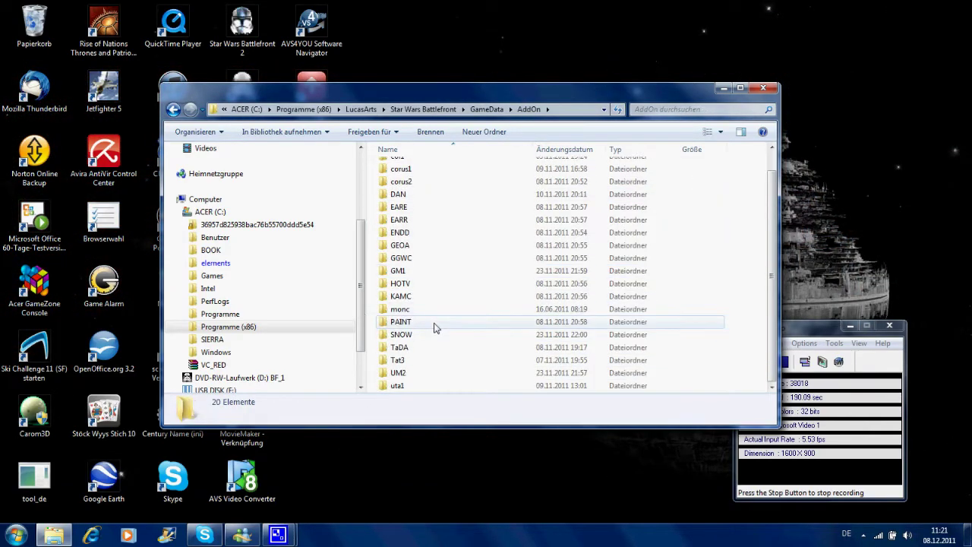
right_click(467, 233)
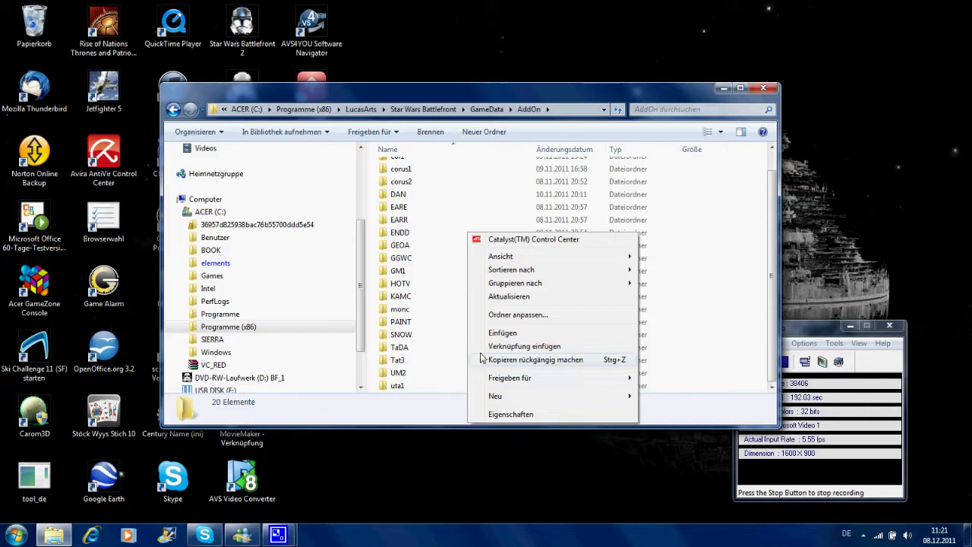
left_click(455, 258)
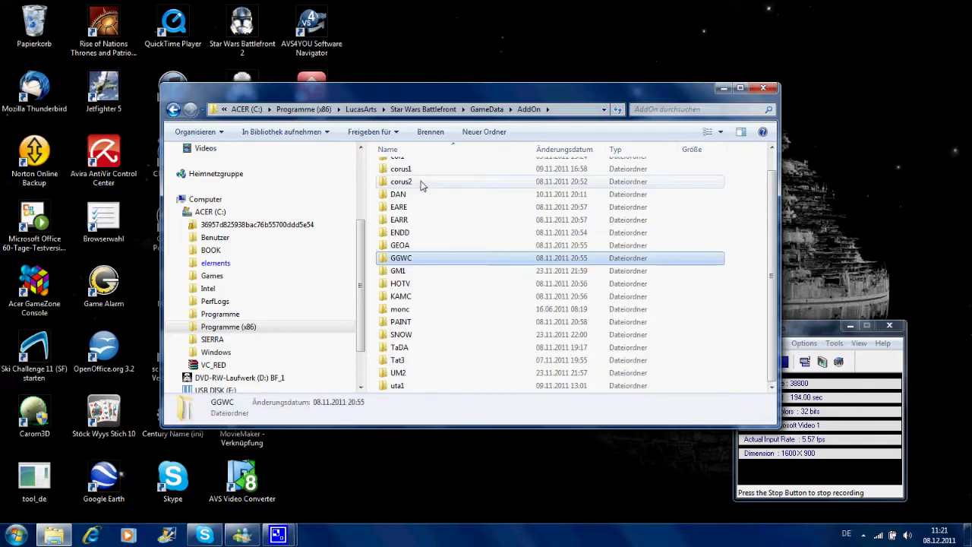
left_click(429, 359)
scroll(439, 297, "up", 1)
scroll(446, 268, "down", 1)
scroll(447, 269, "up", 1)
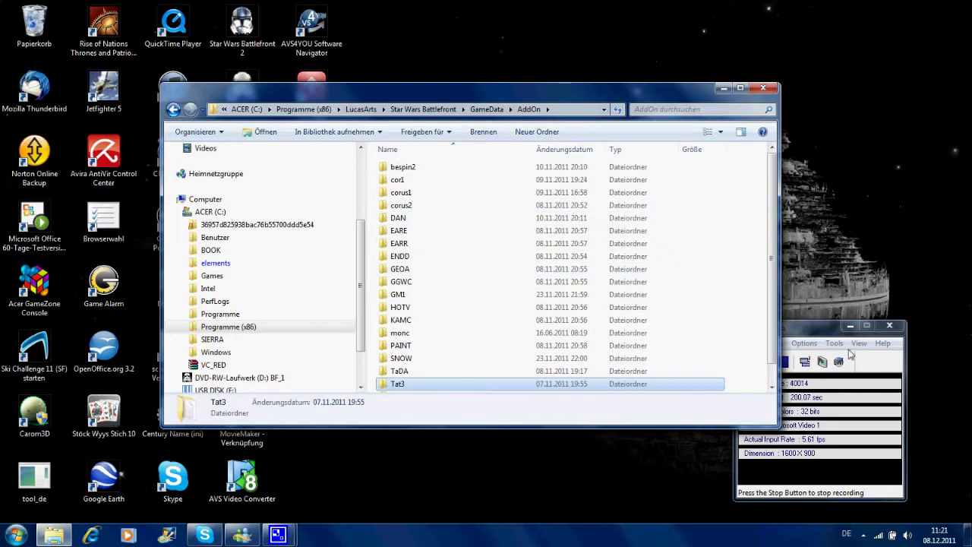
left_click(830, 331)
left_click(762, 88)
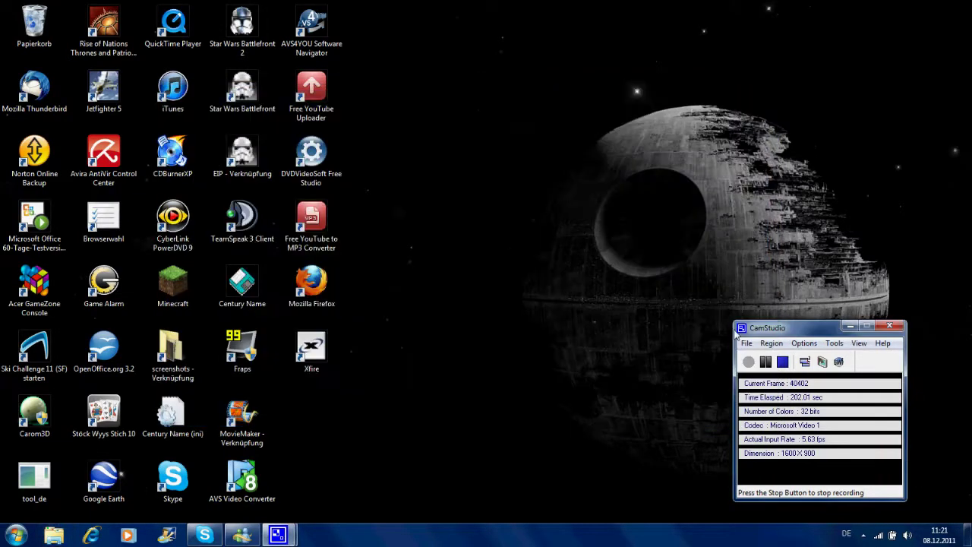